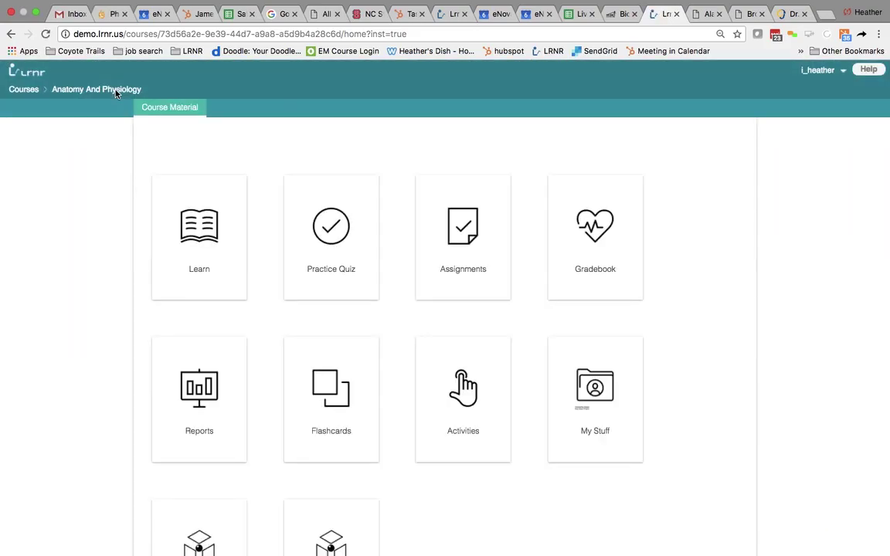
Scroll the Course Material grid and launch the 3D Bodies viewer for Anatomy and Physiology
scroll(373, 396, down, 3)
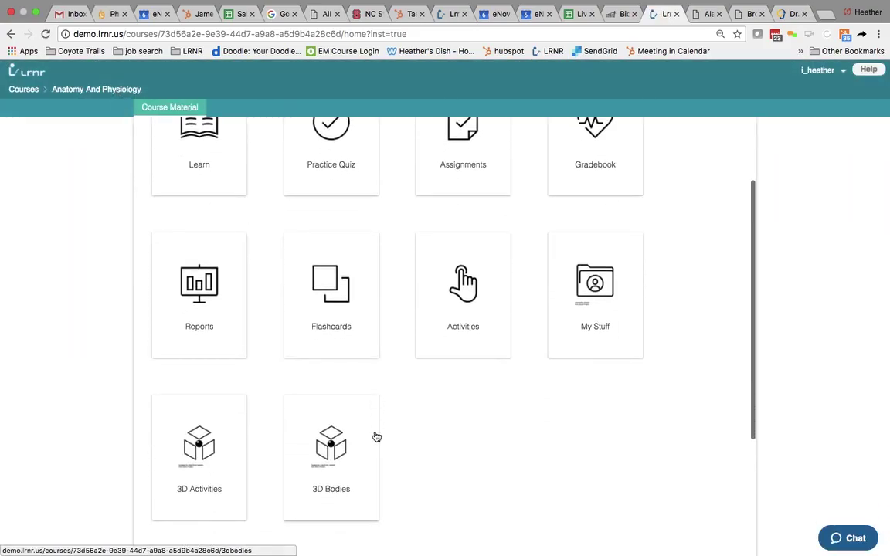
click(340, 460)
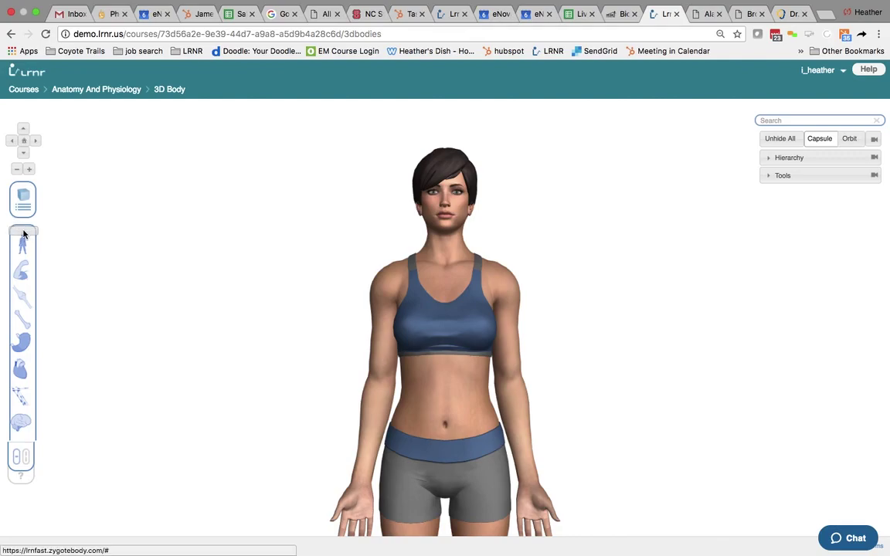
Peel the body to its internal layers, orbit to an oblique side view, and hide arteries and veins
drag(24, 236, 34, 368)
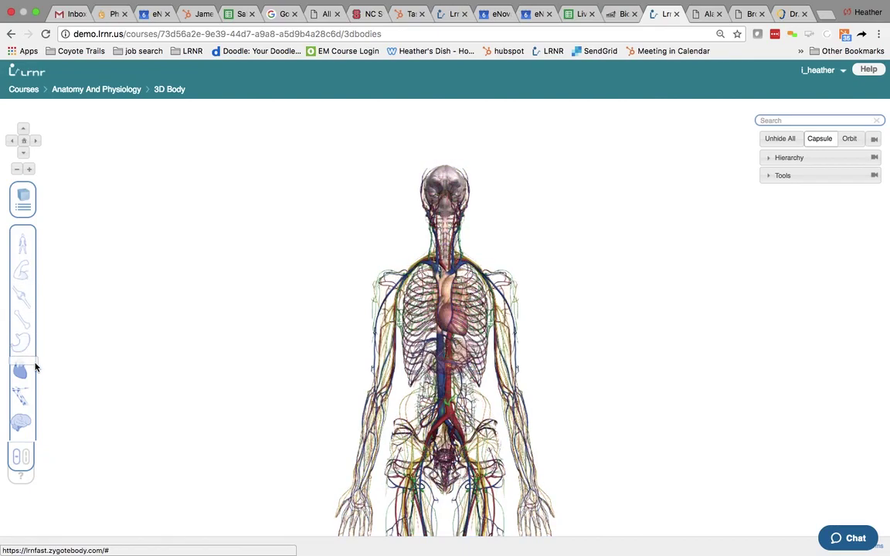
scroll(310, 414, up, 5)
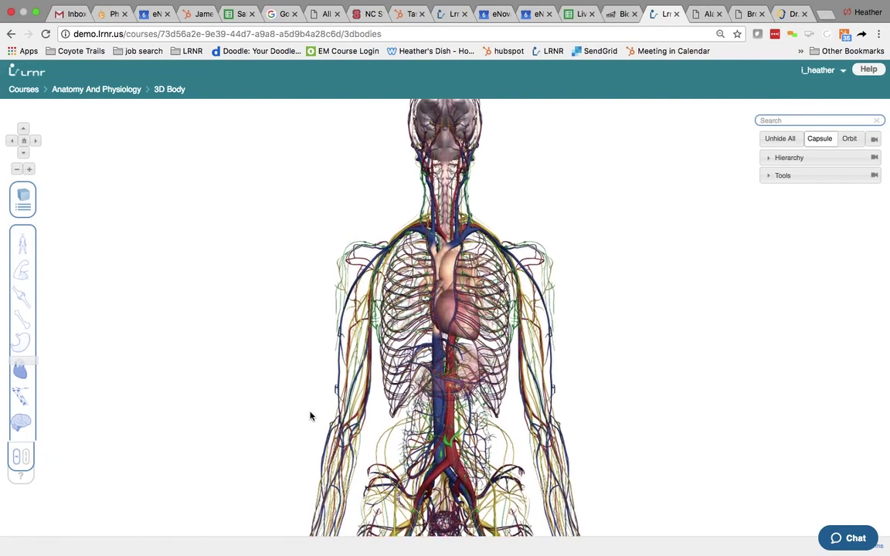
drag(310, 413, 540, 398)
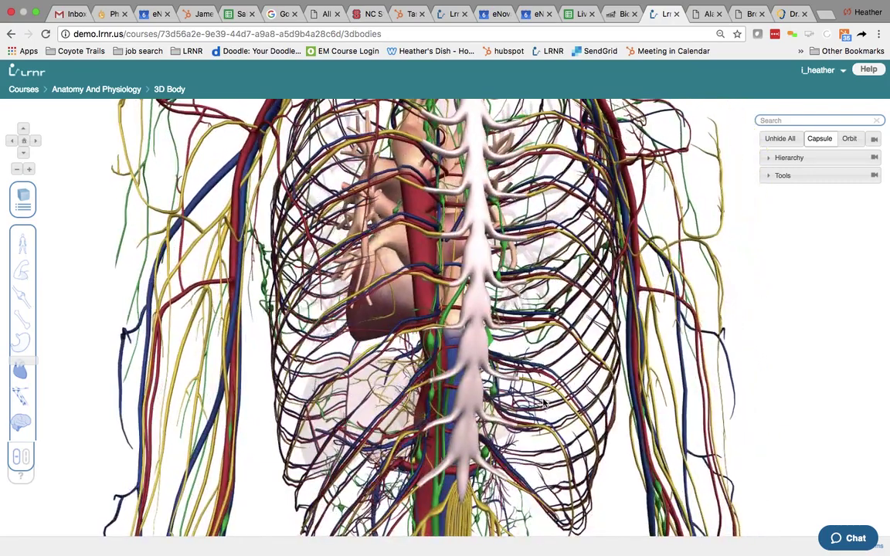
click(850, 139)
drag(621, 259, 618, 281)
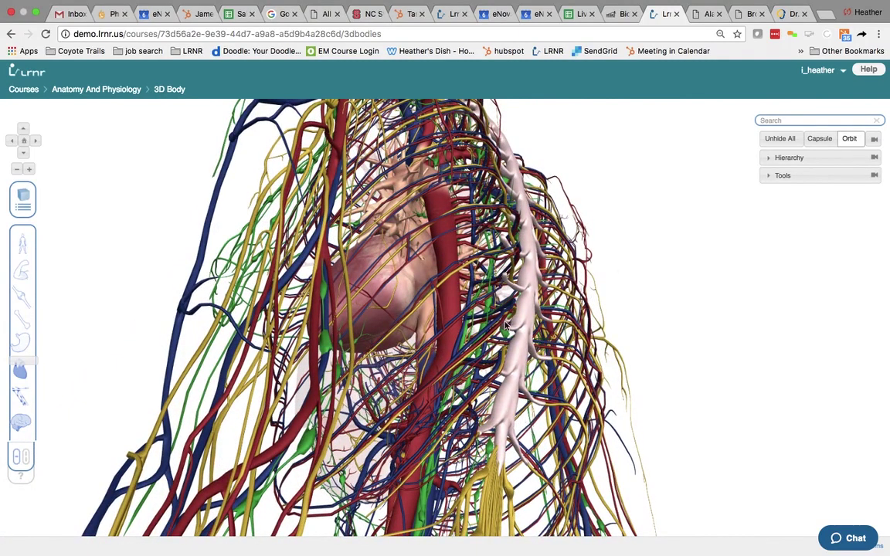
click(27, 372)
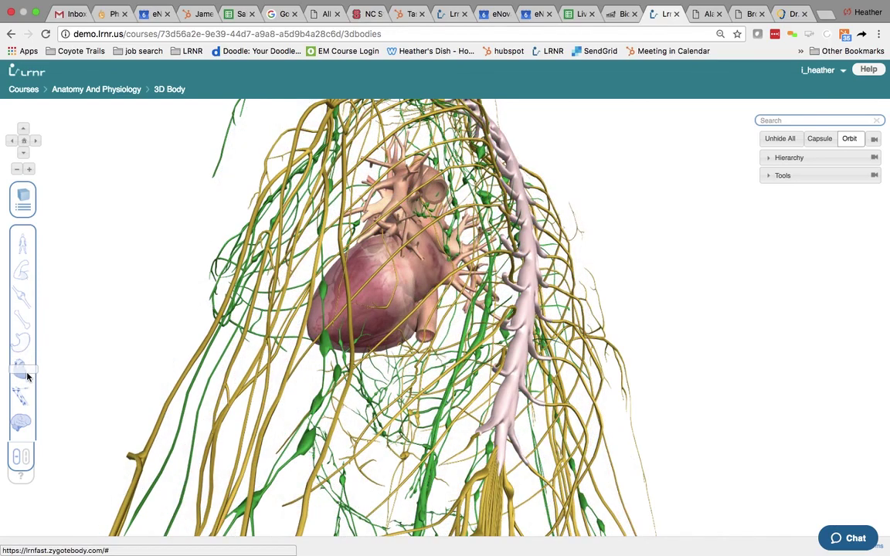
Load the Eye model from Components in place of the body
mouse_move(37, 195)
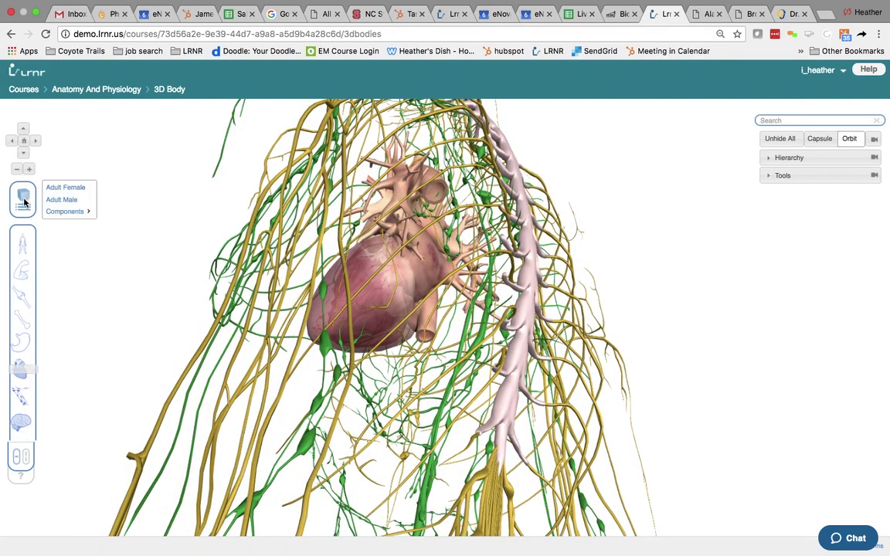
mouse_move(62, 211)
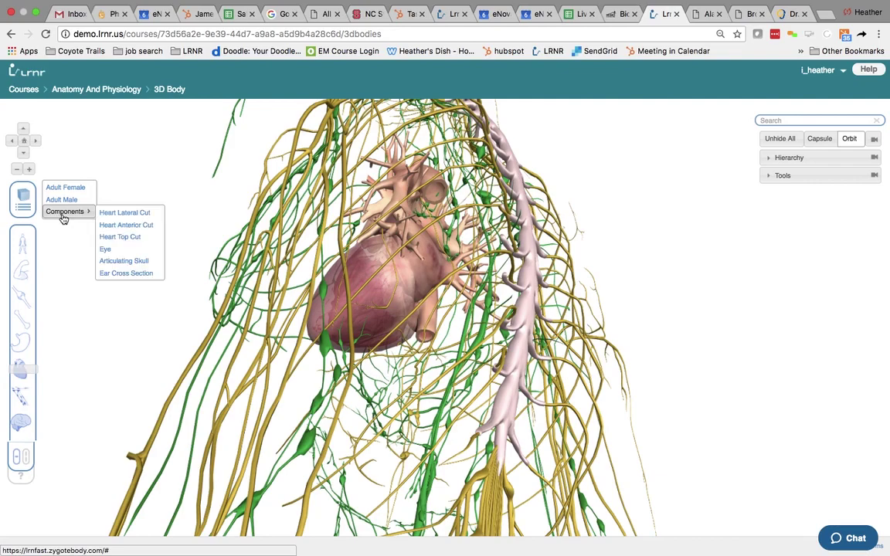
click(109, 250)
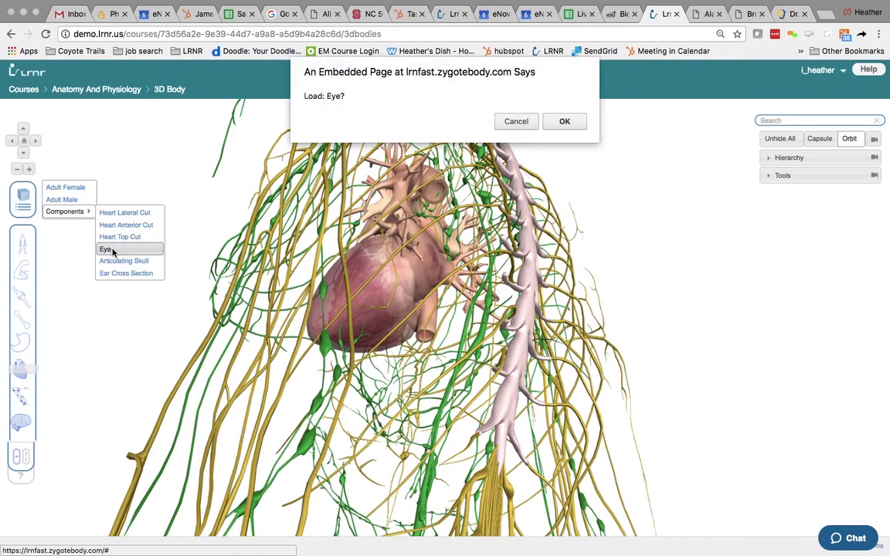
click(565, 122)
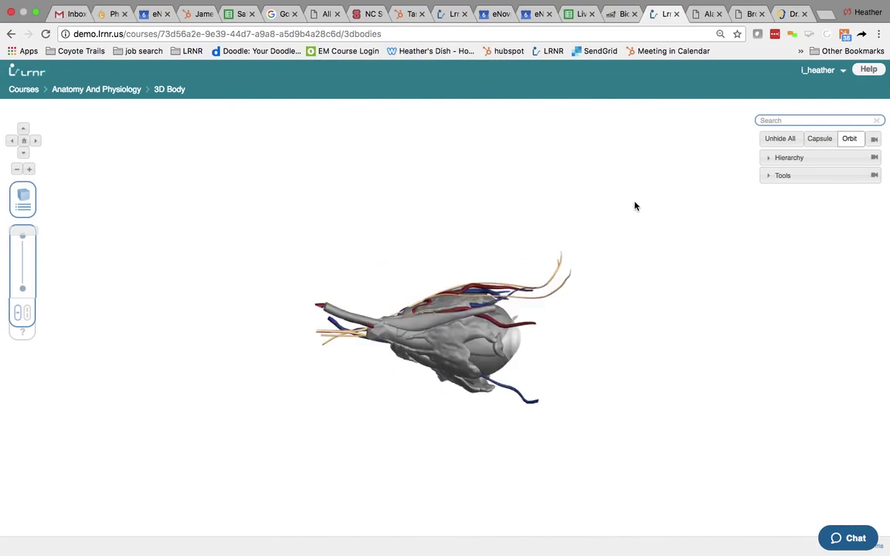
Orbit the eye so the cornea faces forward and zoom in on it
drag(504, 342, 366, 350)
drag(479, 330, 382, 297)
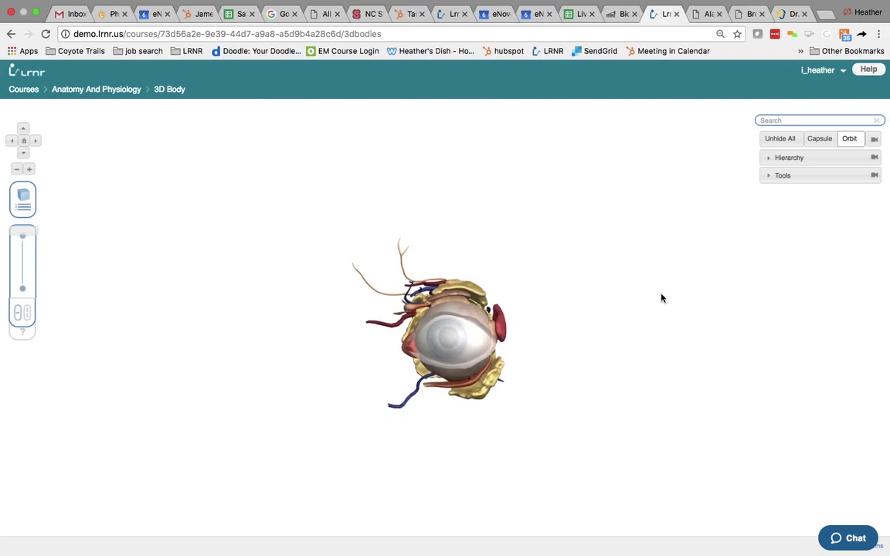
scroll(645, 312, up, 5)
scroll(486, 398, up, 1)
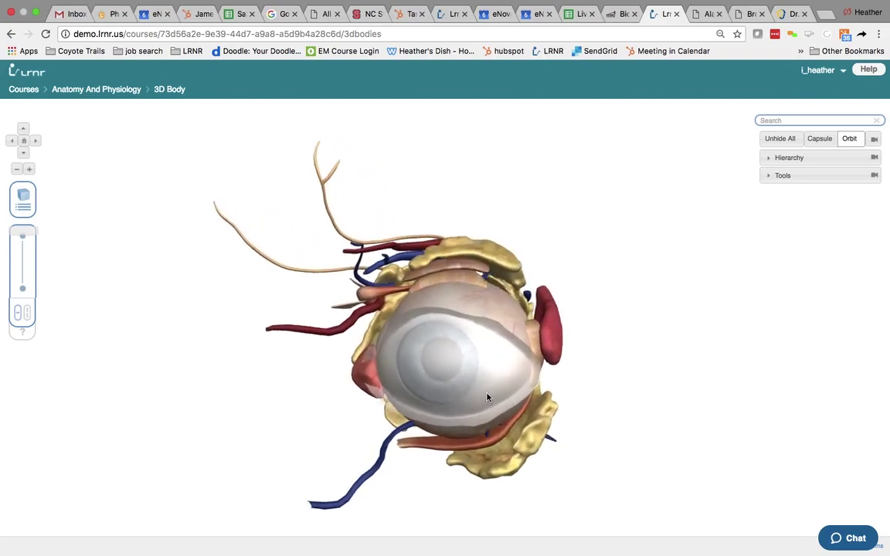
drag(487, 398, 438, 390)
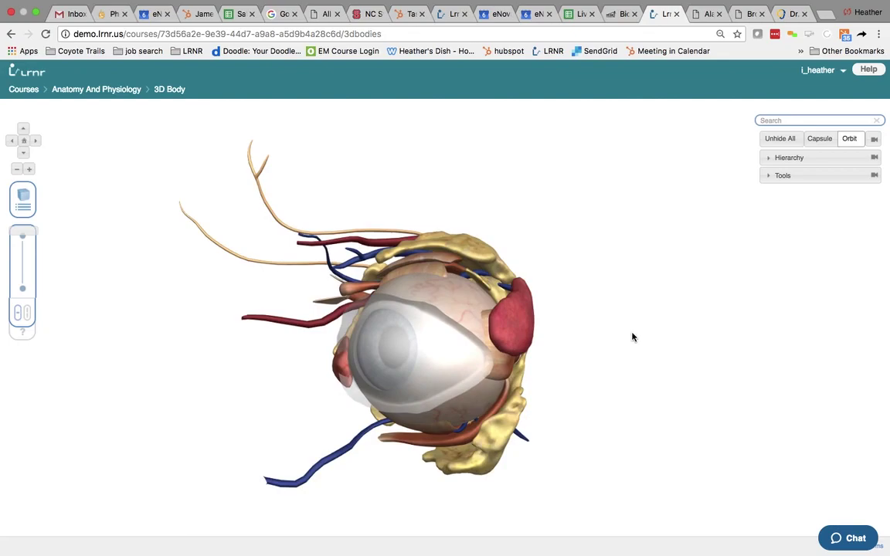
Load the Articulating Skull component, turn it to a front view, and expand its Hierarchy list
mouse_move(22, 197)
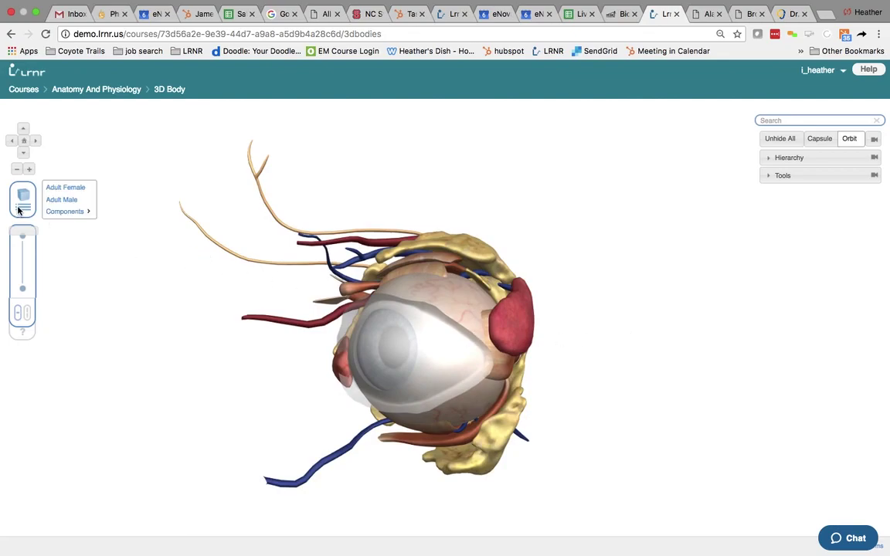
mouse_move(85, 218)
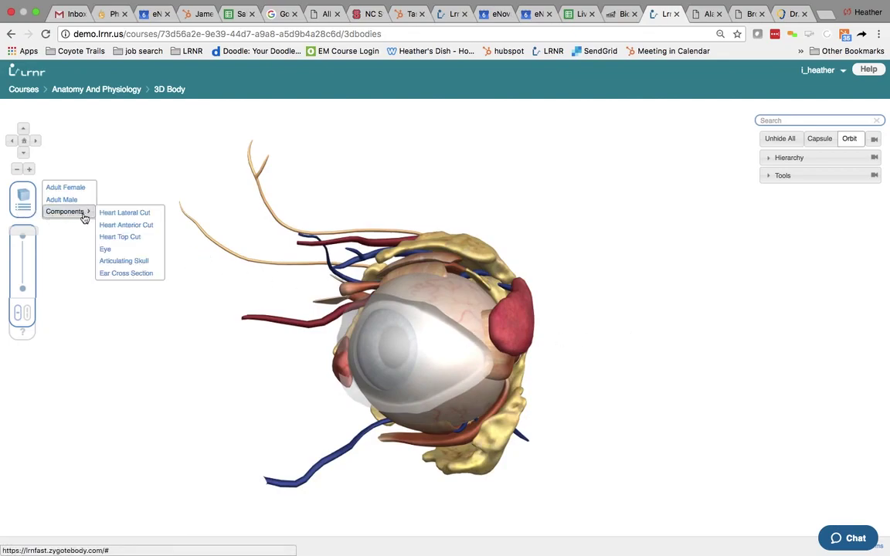
click(121, 261)
click(567, 122)
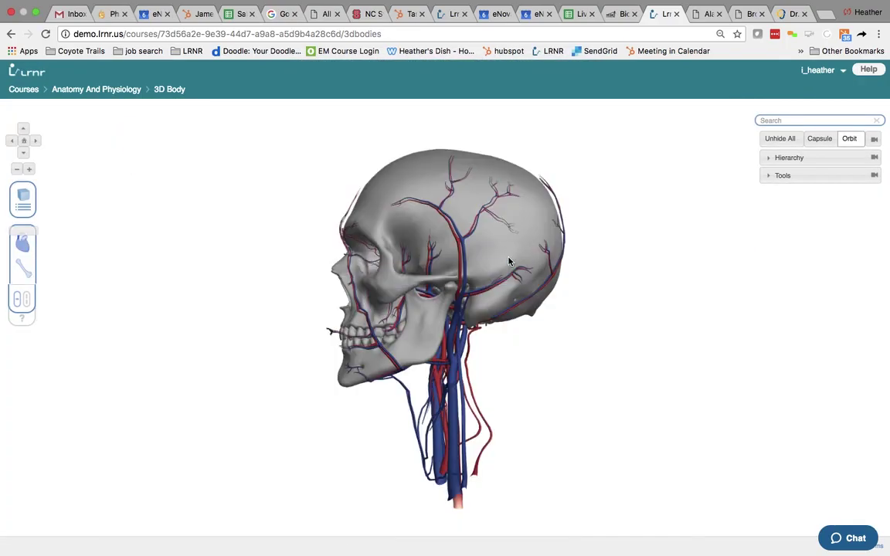
drag(420, 343, 452, 356)
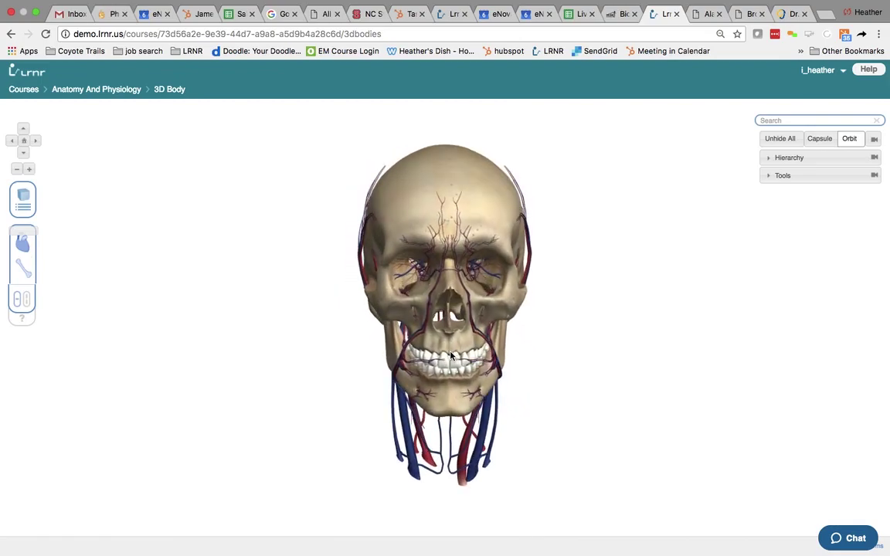
click(779, 160)
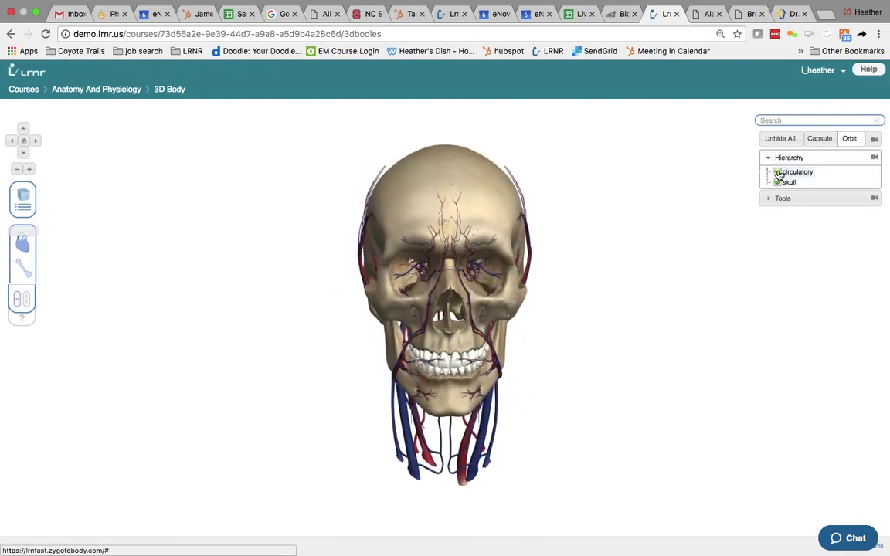
Uncheck the skull's circulatory system and expand the skull node to list its bones
click(778, 173)
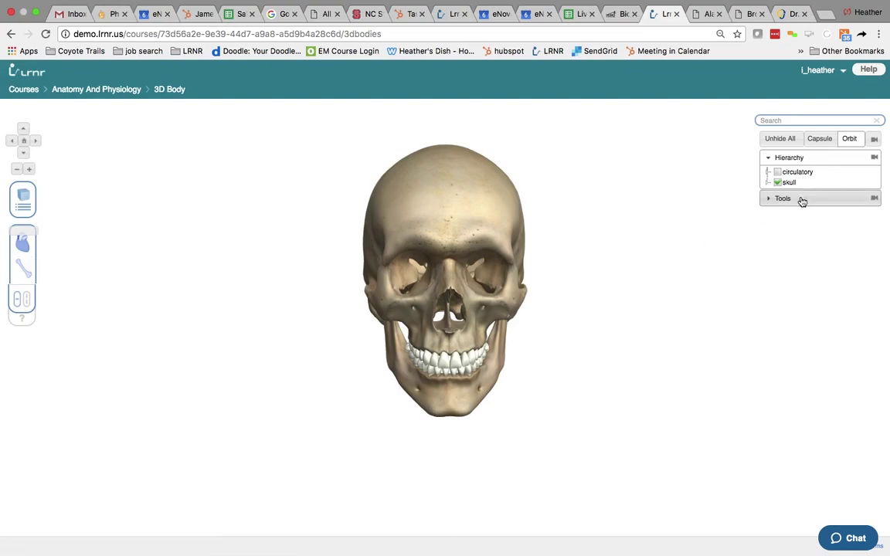
click(767, 182)
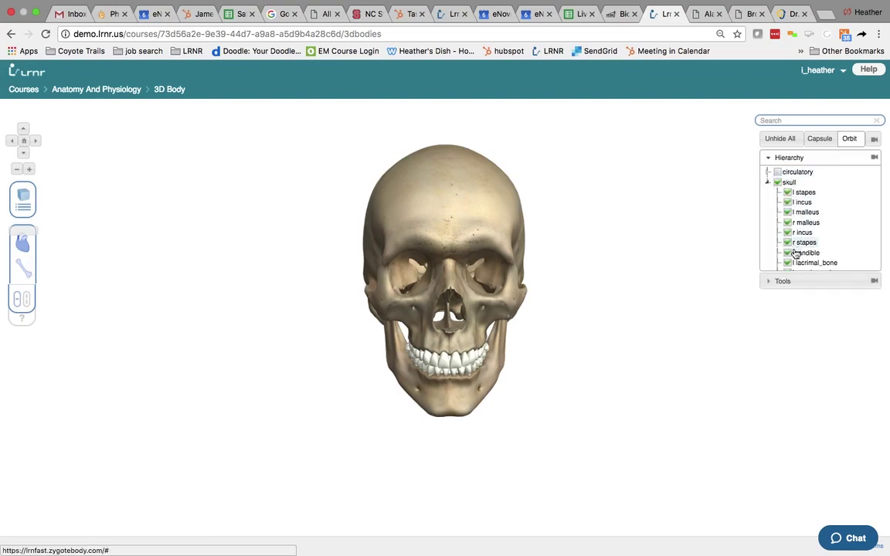
click(779, 285)
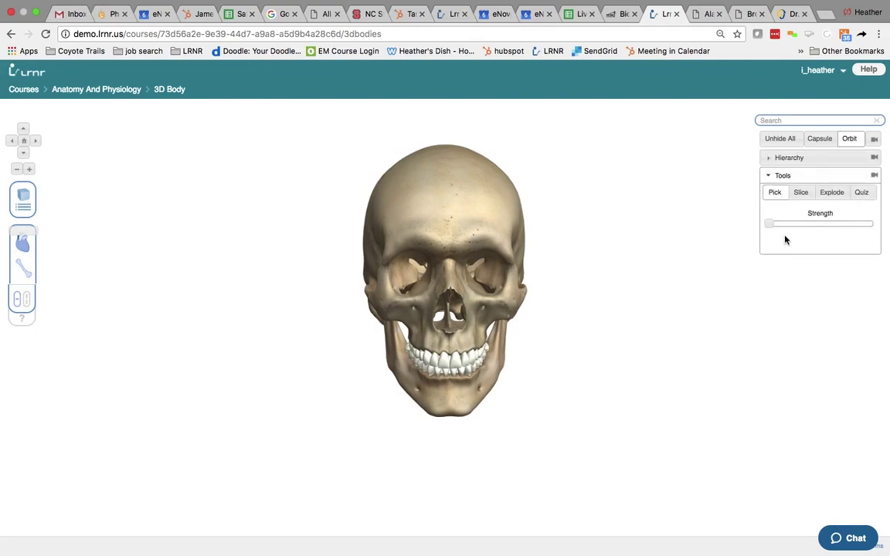
Explode the skull bones apart with the Strength slider, then orbit to a left side view
click(831, 193)
drag(769, 228, 811, 234)
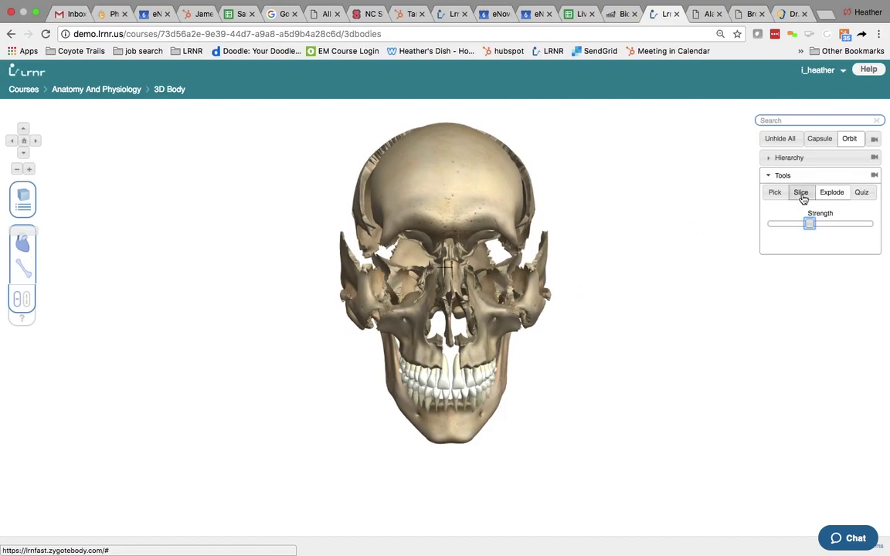
click(774, 193)
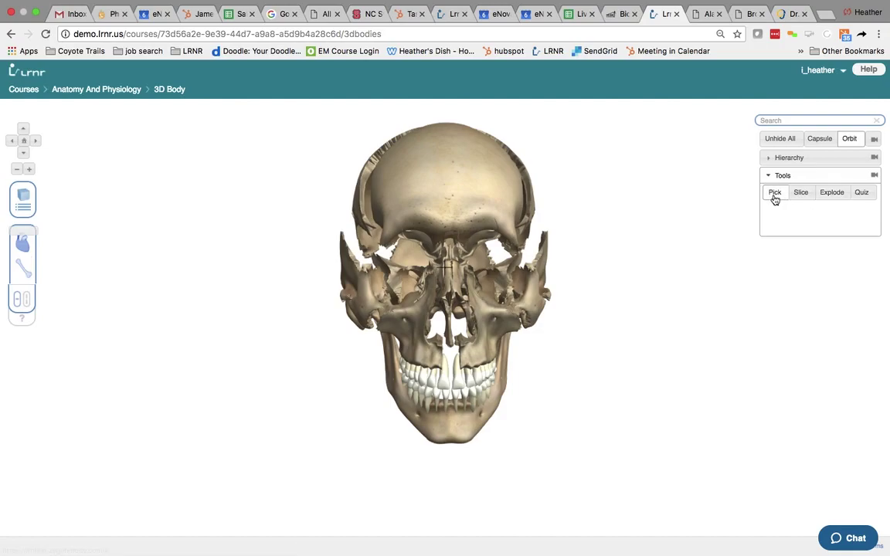
drag(472, 366, 437, 372)
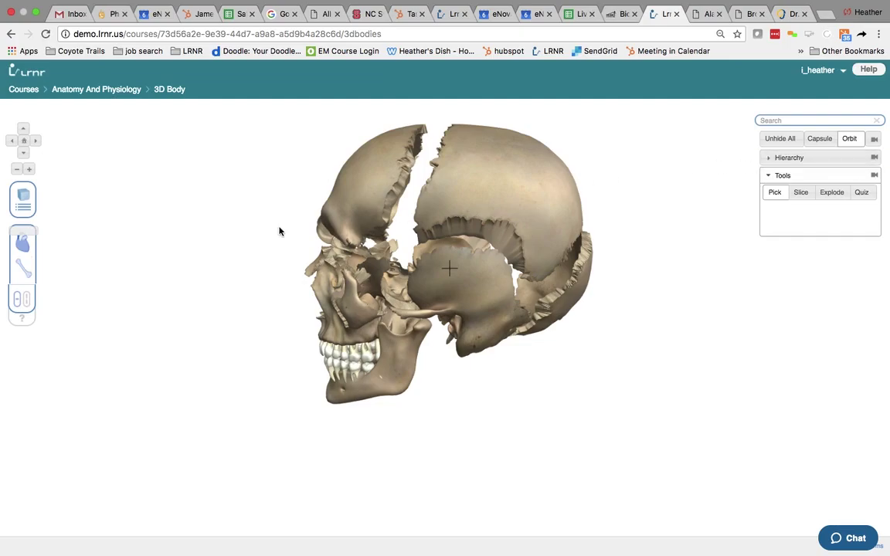
Load the Adult Female model and slide the layers down past skin and muscle
mouse_move(26, 193)
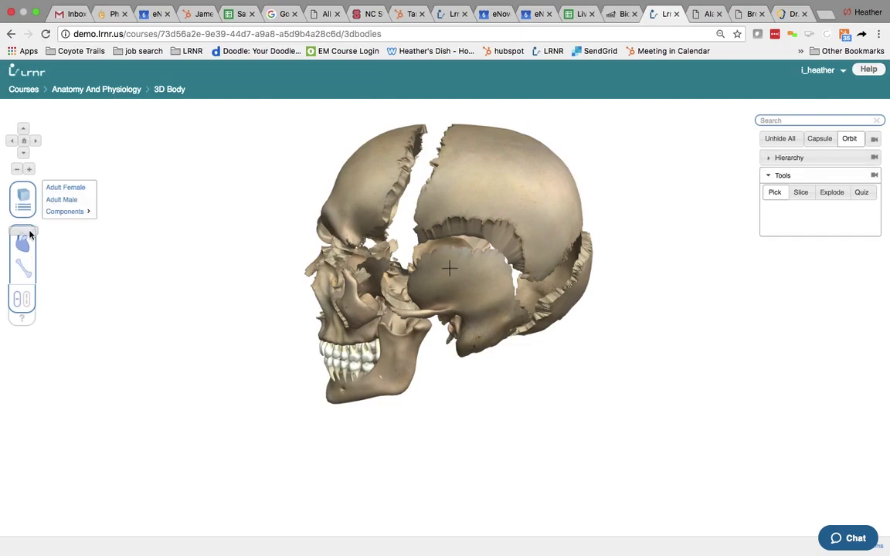
click(66, 188)
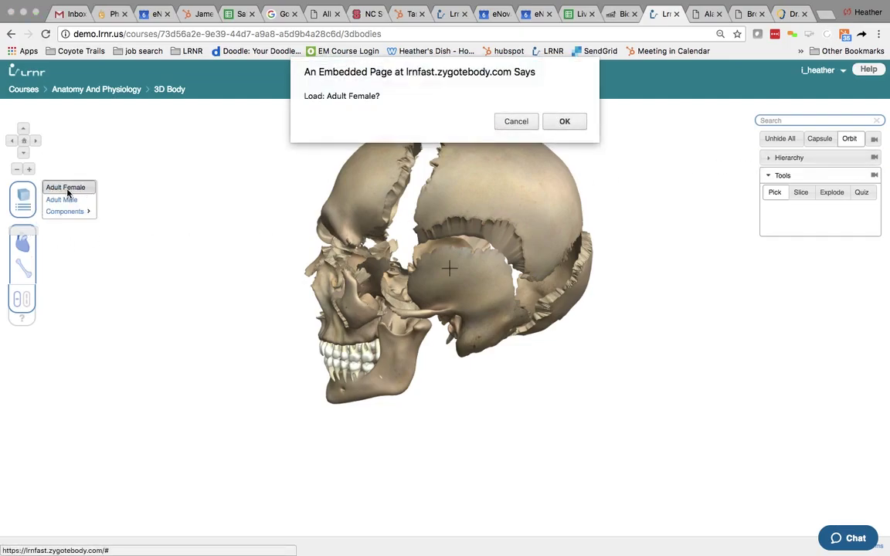
click(564, 122)
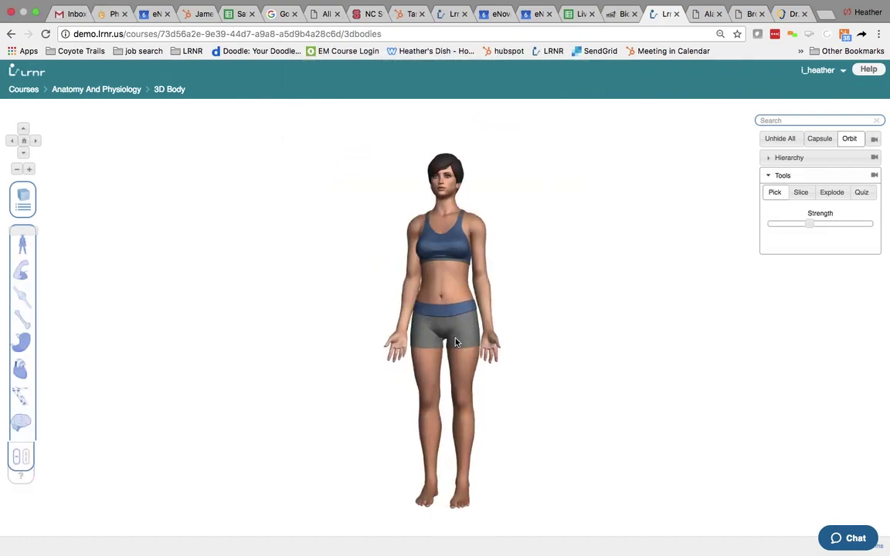
drag(30, 236, 24, 292)
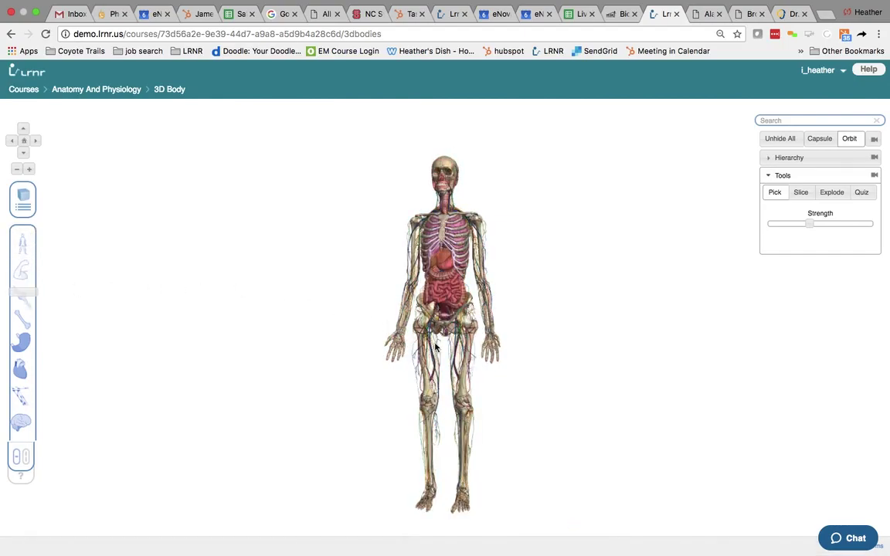
scroll(452, 347, up, 3)
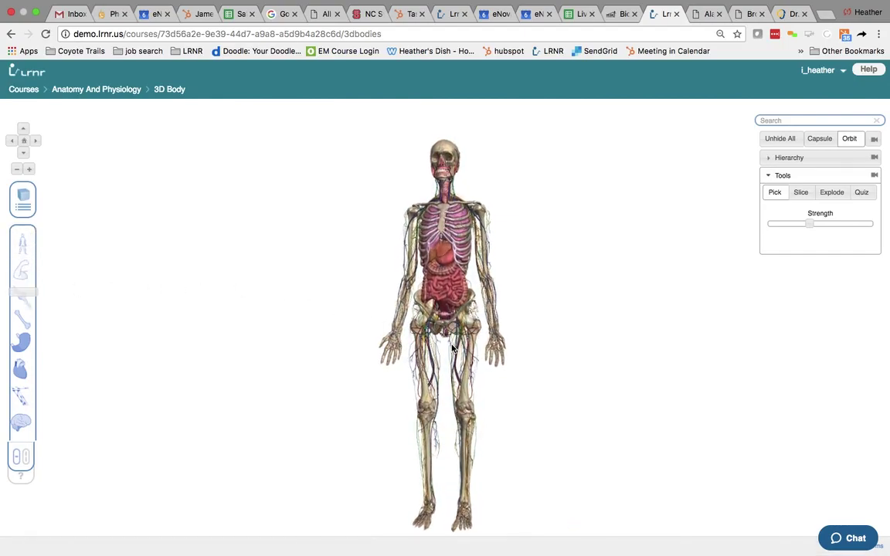
Uncheck skin, connective tissue, skeletal, organs, lymphatic and nervous systems in the Hierarchy, keeping only circulatory
click(770, 161)
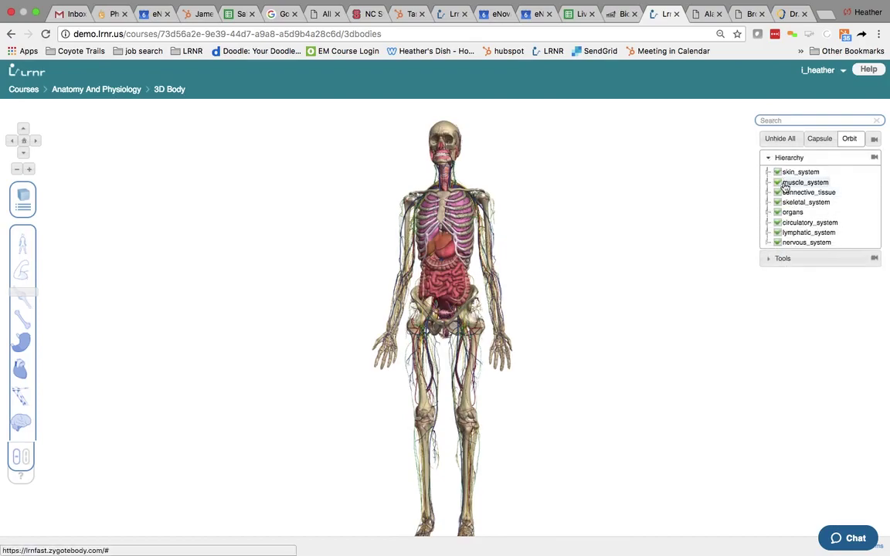
click(777, 172)
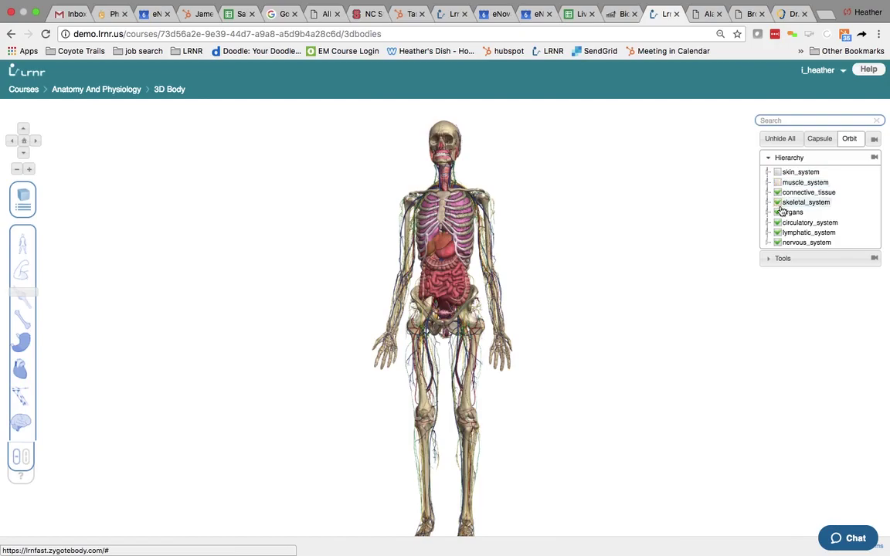
click(776, 192)
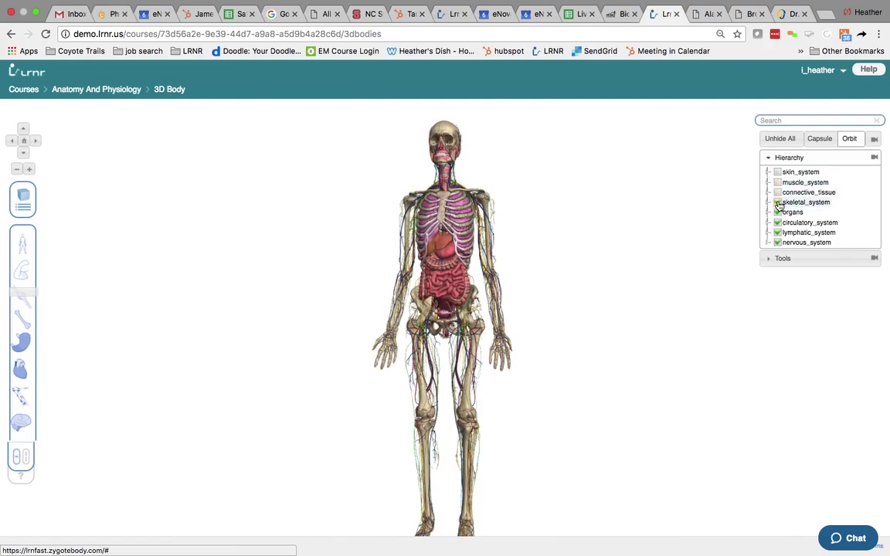
click(778, 203)
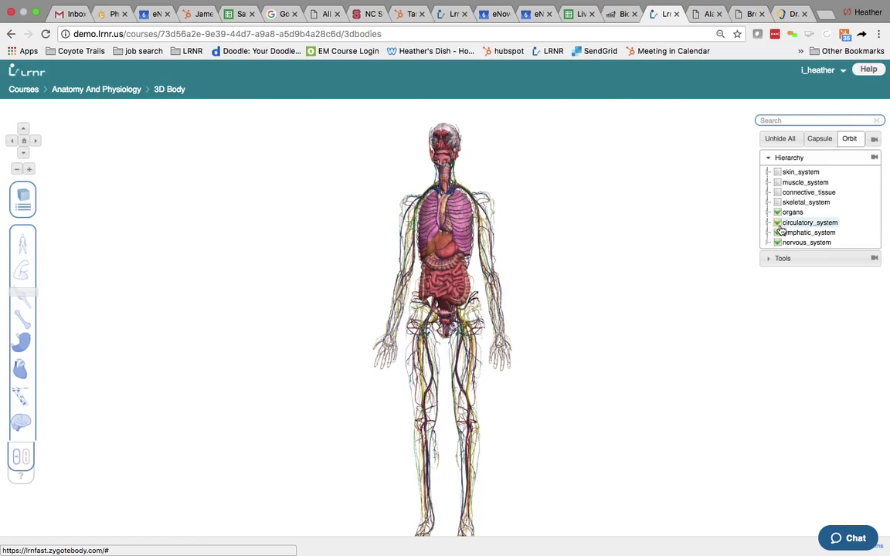
click(777, 211)
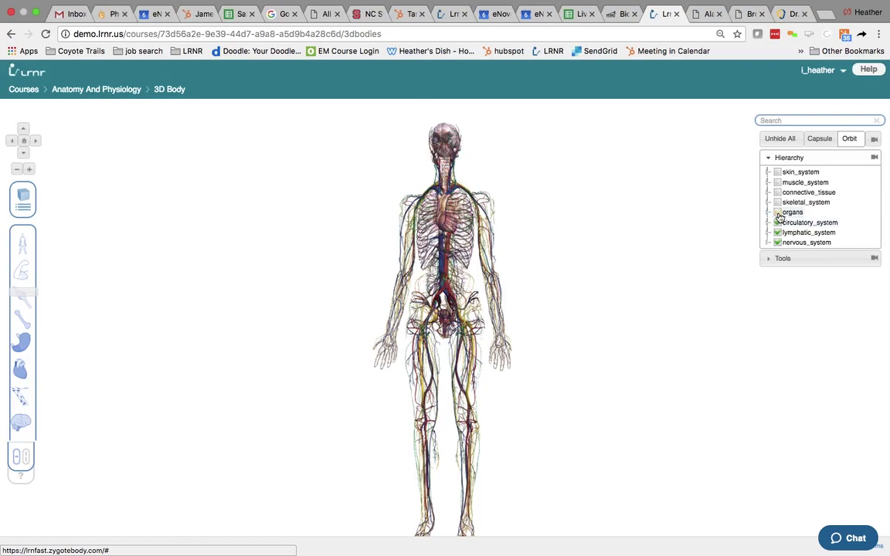
click(778, 232)
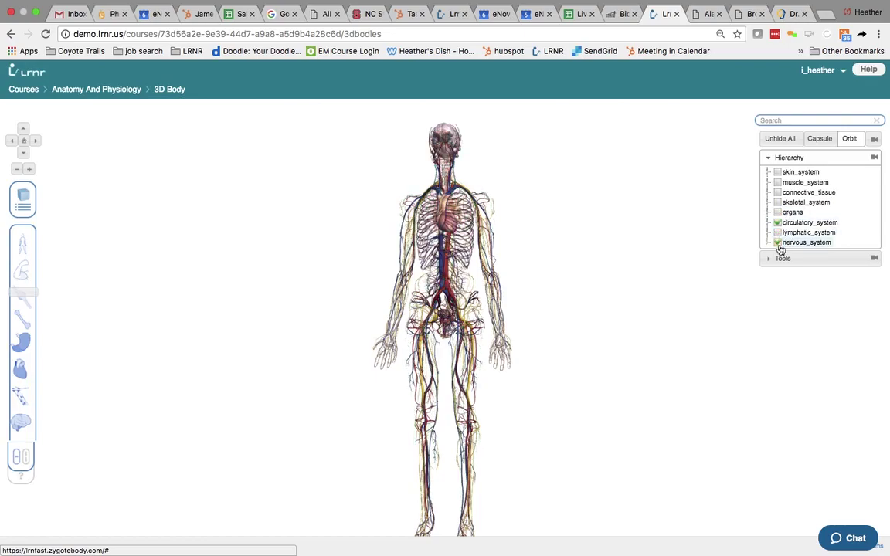
click(778, 242)
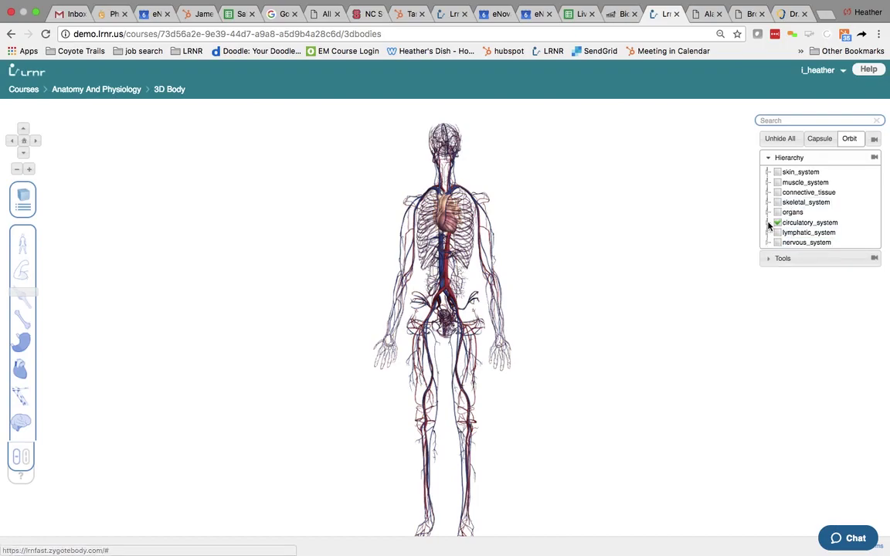
click(768, 222)
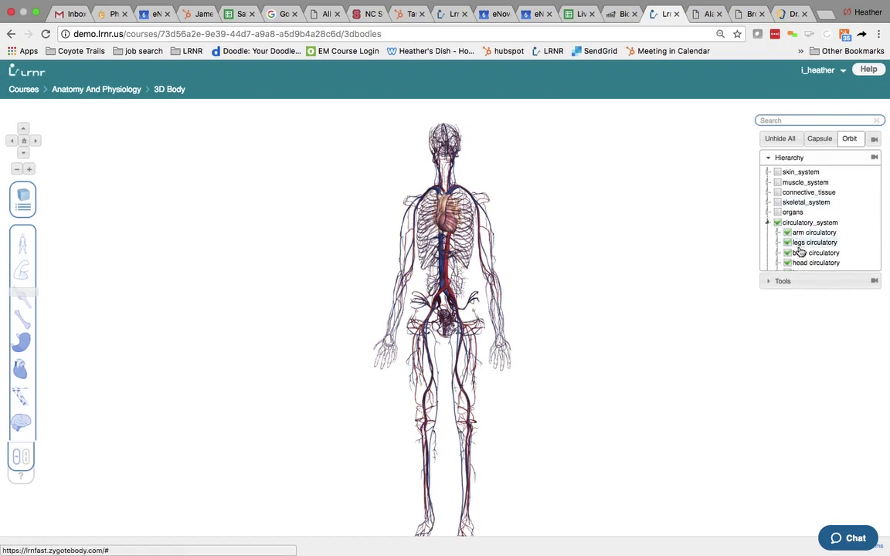
Zoom in on the circulatory vessels and rotate the model to view them from the side
scroll(803, 255, down, 1)
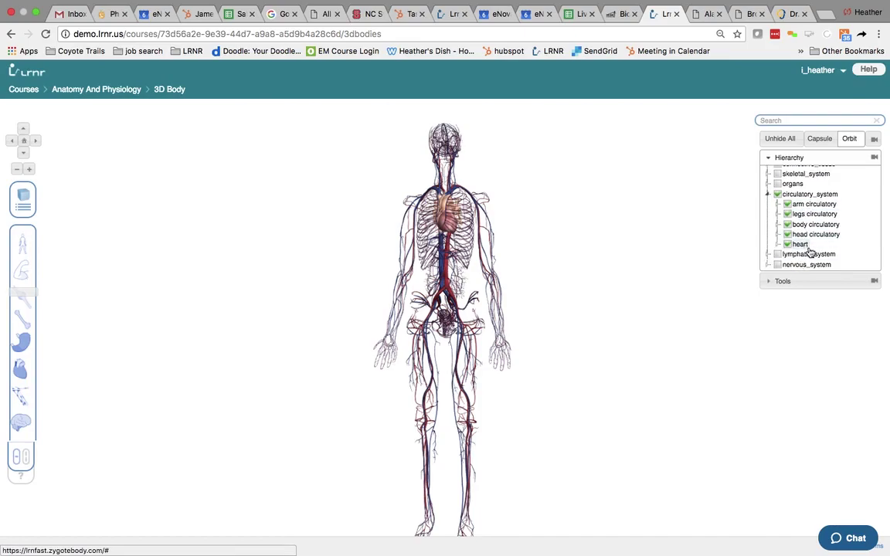
scroll(469, 323, up, 1)
scroll(469, 324, up, 2)
scroll(468, 327, up, 2)
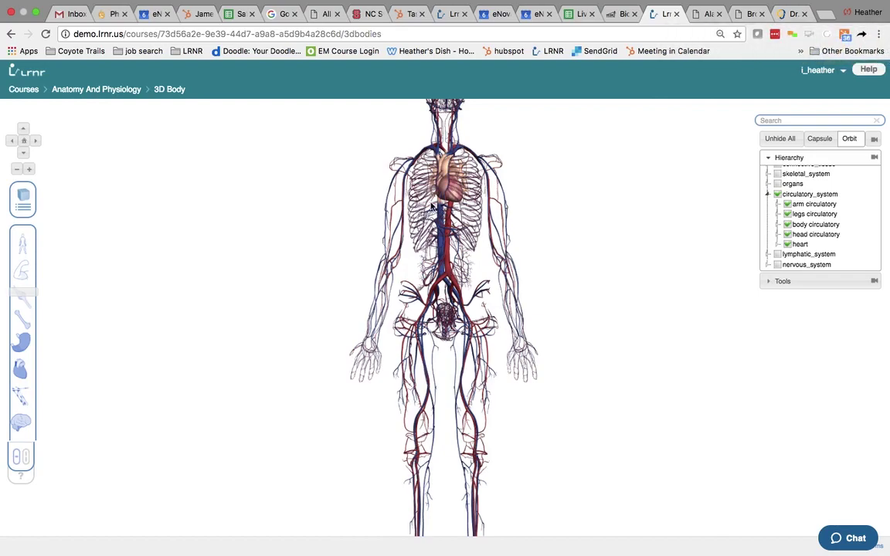
drag(425, 224, 476, 257)
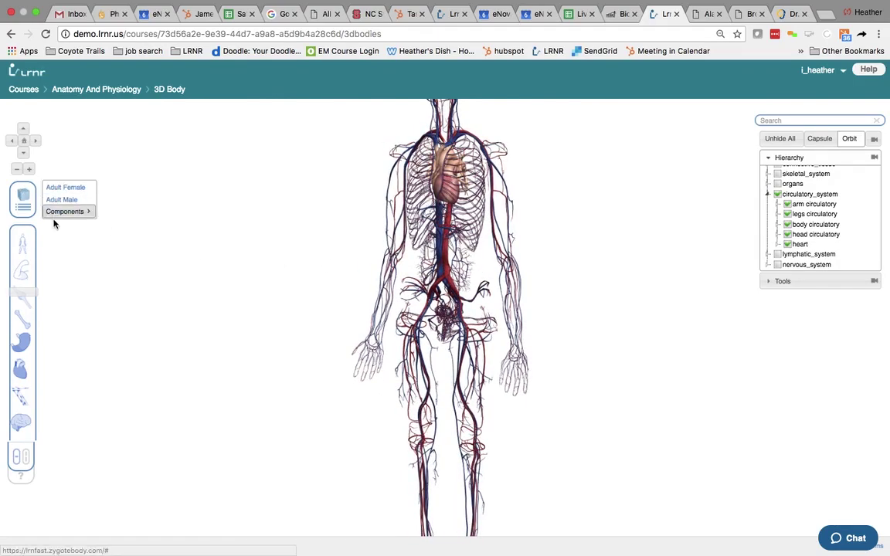
Load the Heart Lateral Cut component and rotate it to show the sectioned heart's chambers
mouse_move(23, 199)
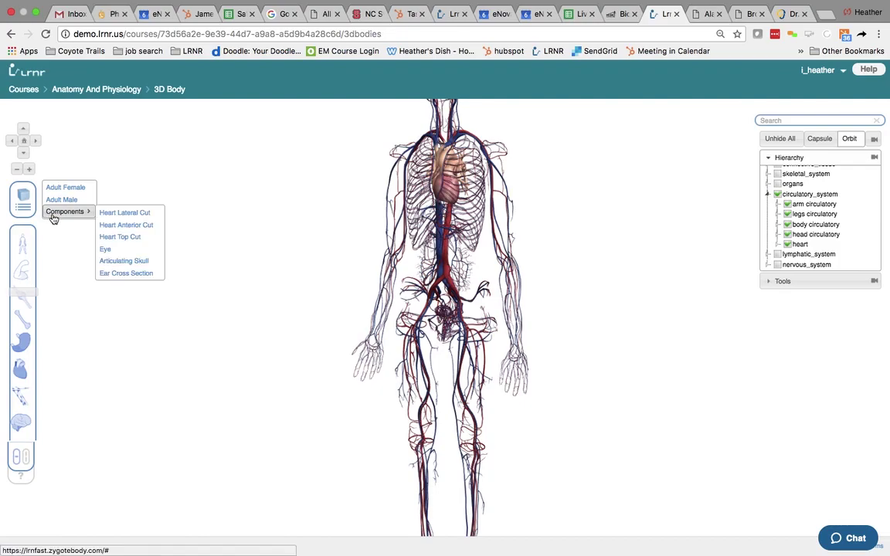
click(51, 216)
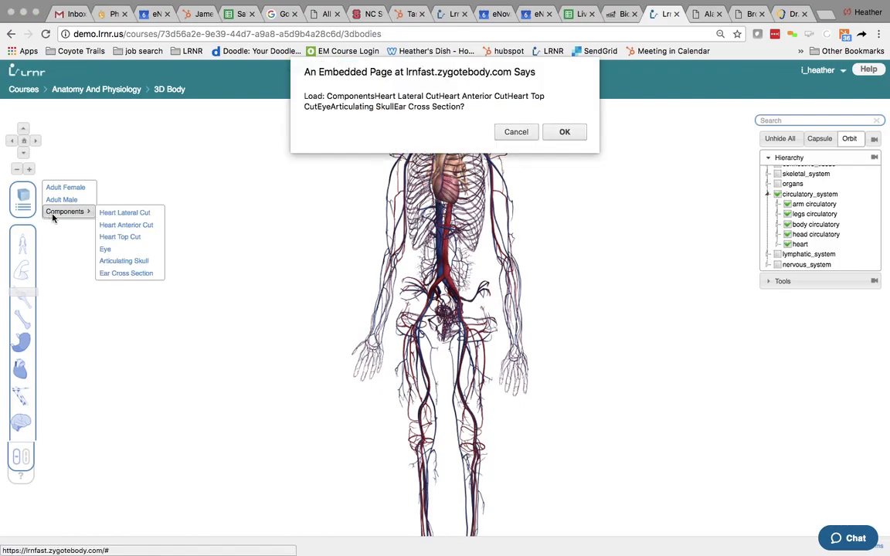
click(564, 133)
mouse_move(22, 202)
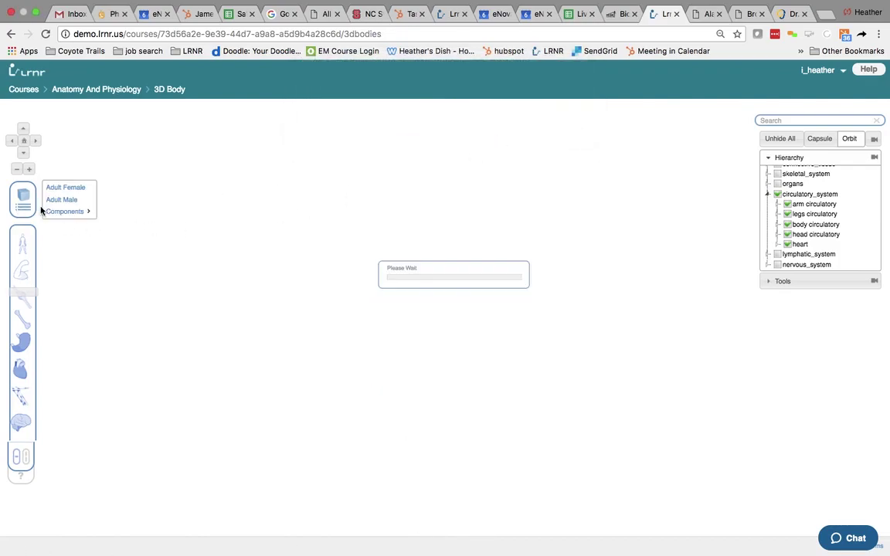
mouse_move(54, 211)
click(128, 212)
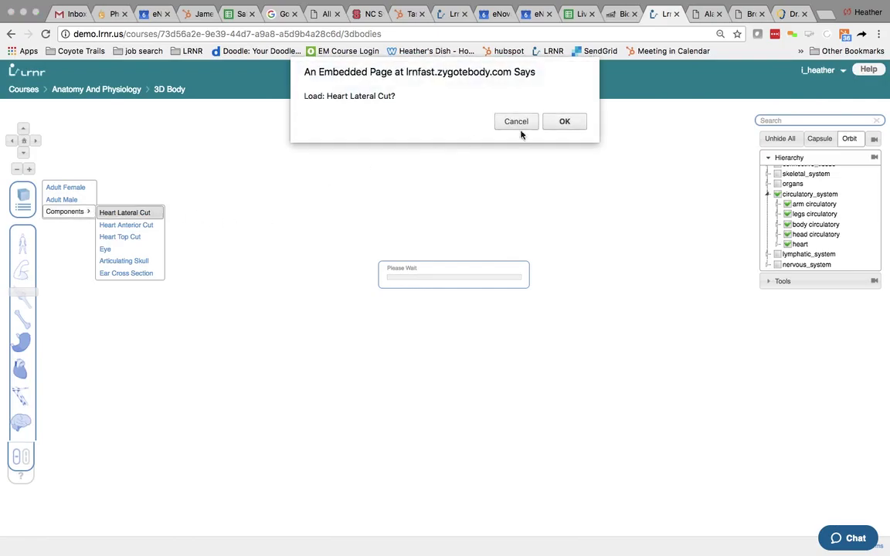
click(556, 122)
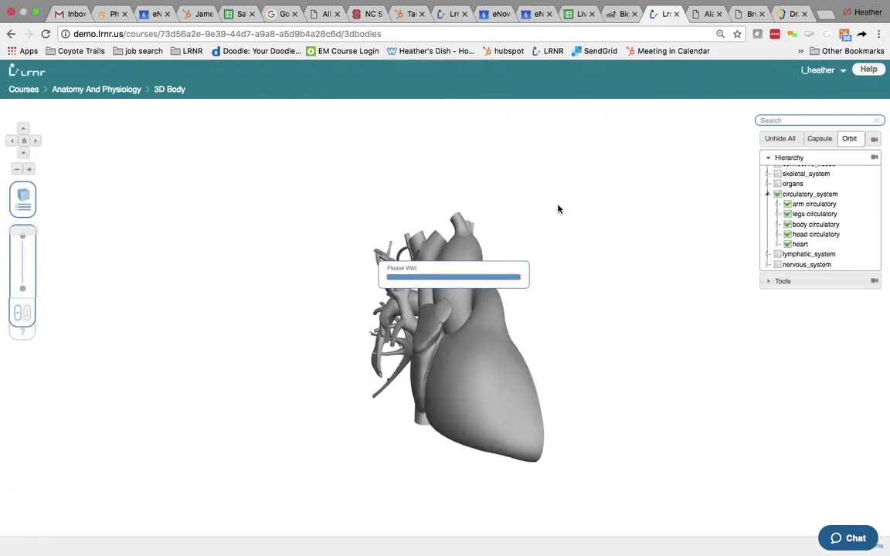
drag(501, 401, 284, 397)
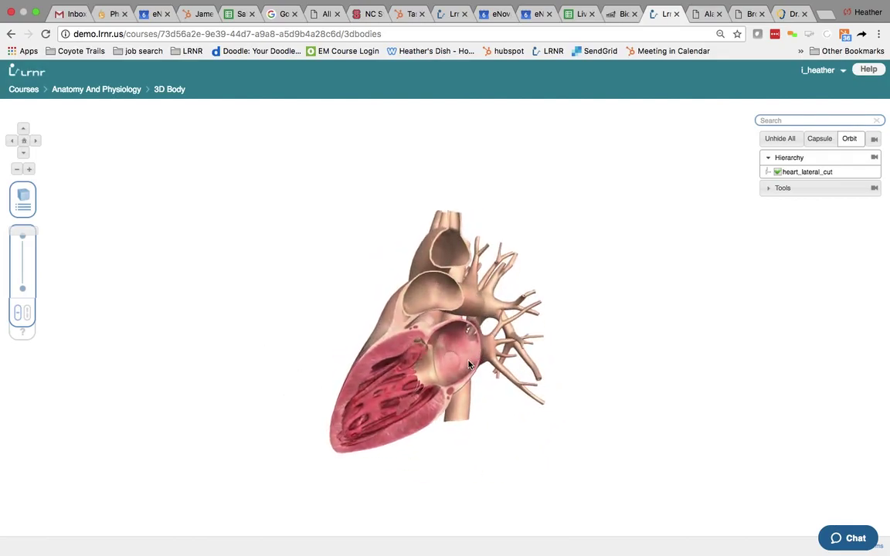
Zoom into the cut heart, select the pulmonary trunk, then label the aorta so the rest fades
scroll(468, 363, up, 5)
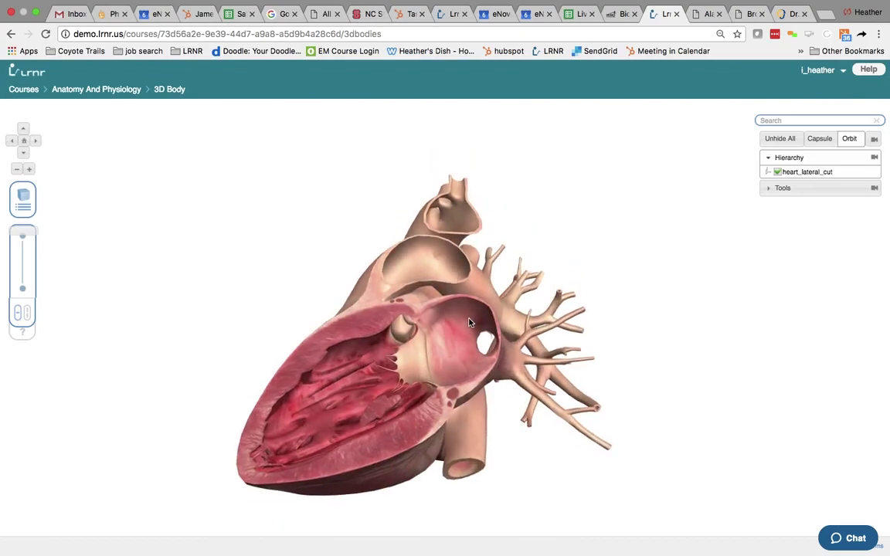
scroll(468, 322, up, 5)
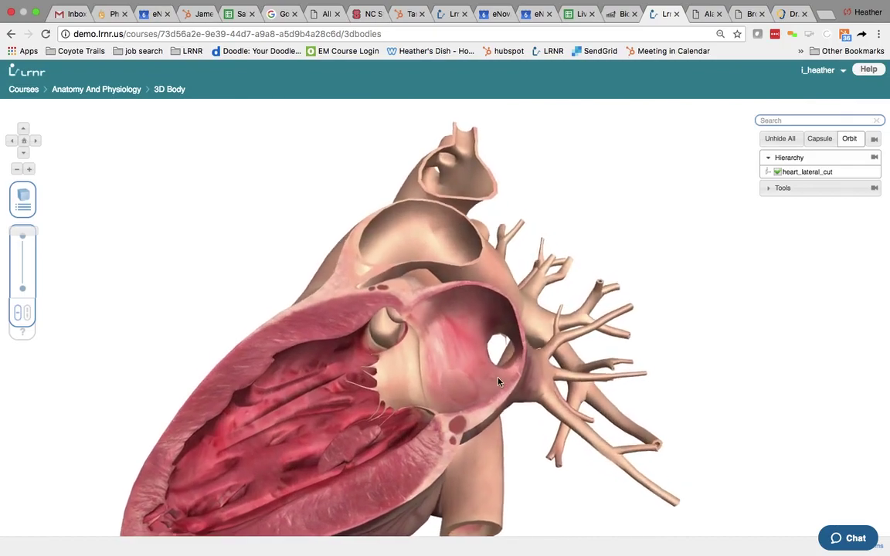
click(529, 305)
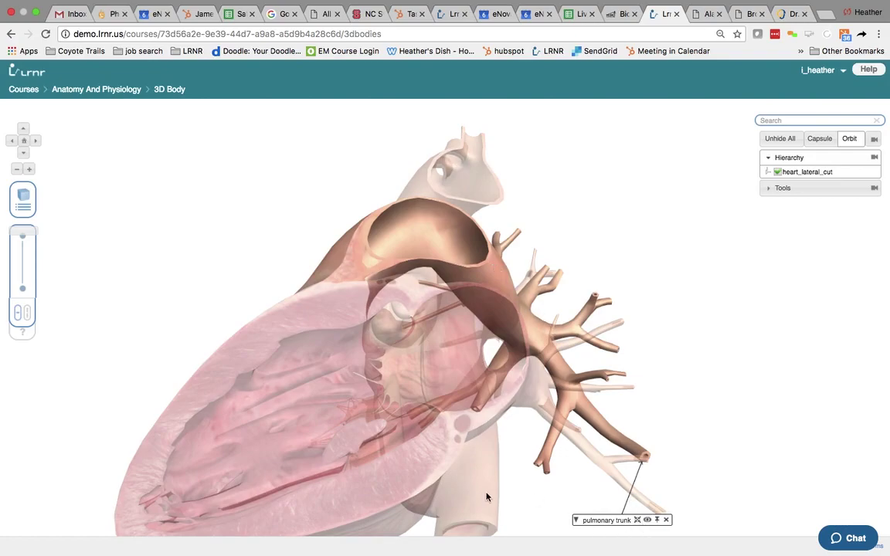
click(474, 191)
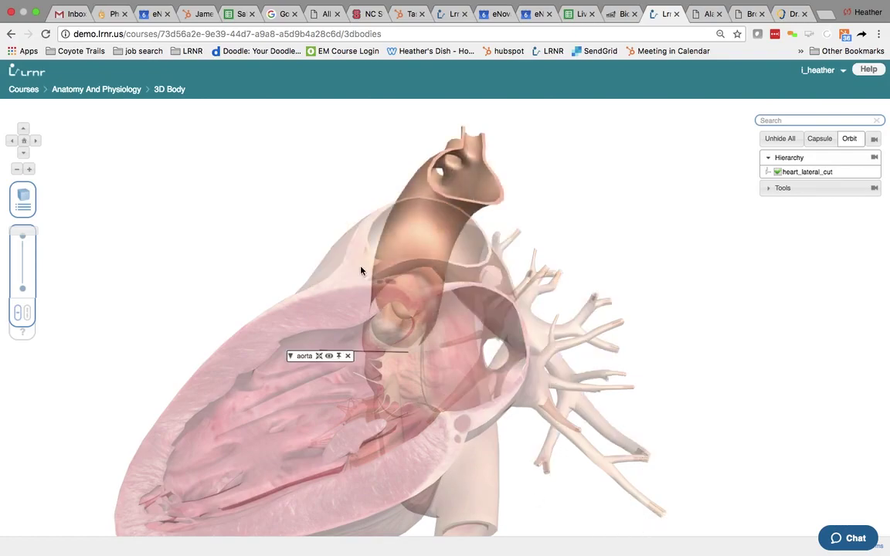